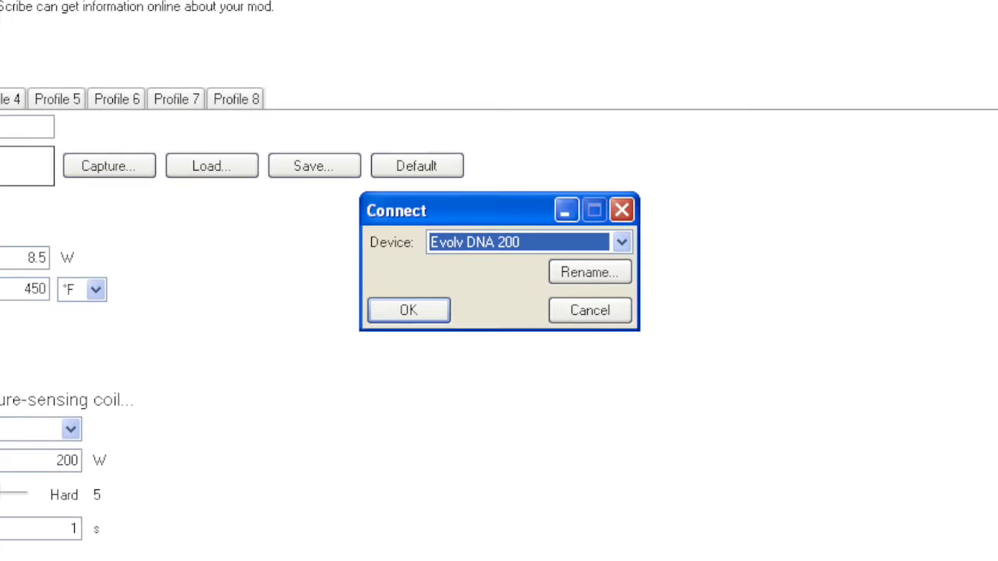
Step: Confirm Evolv DNA 200 as the device to connect and start downloading its settings
key("Return")
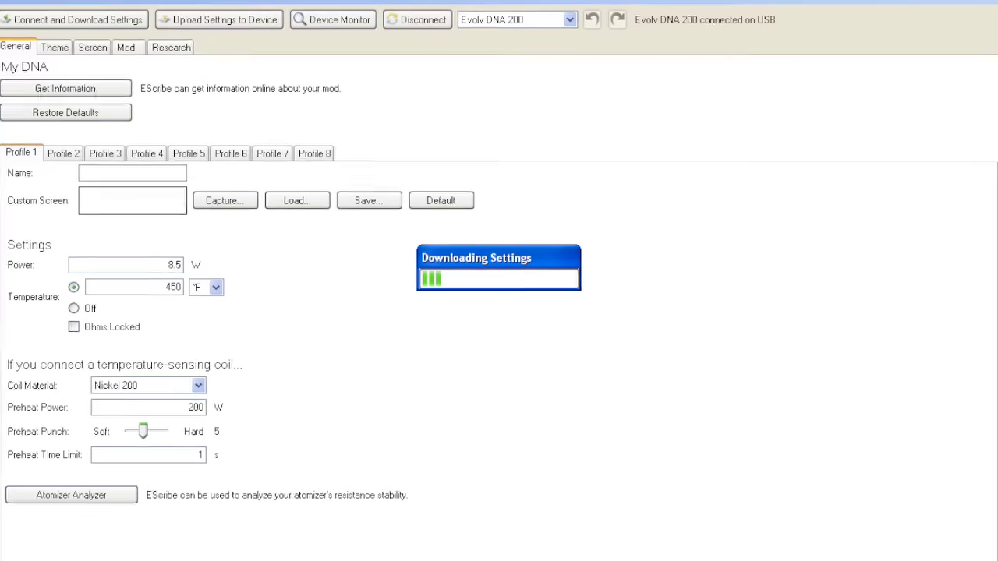